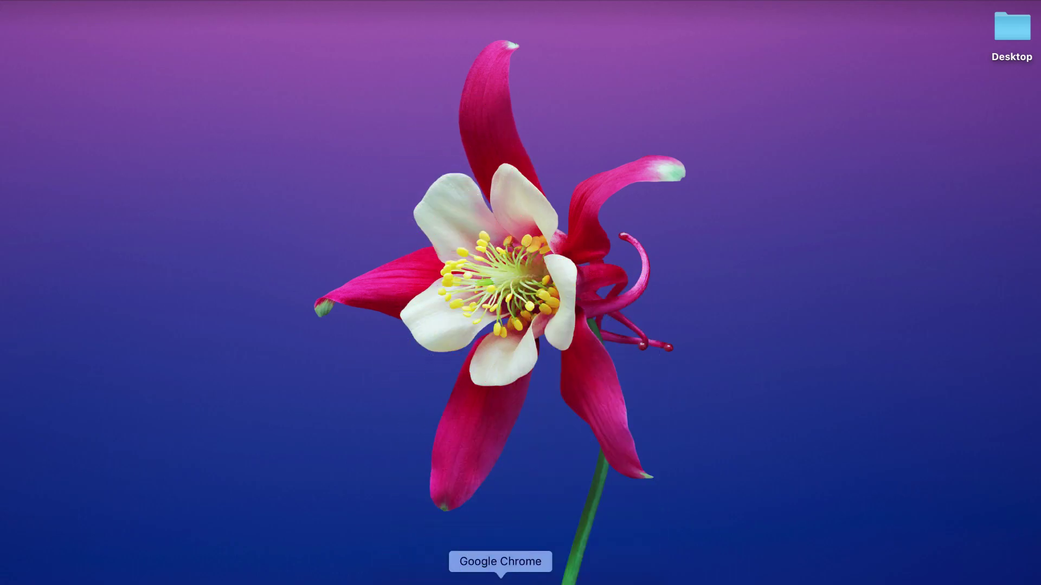
- Launch Chrome, load master2teach.com and inspect the page to reveal the developer tools
left_click(501, 579)
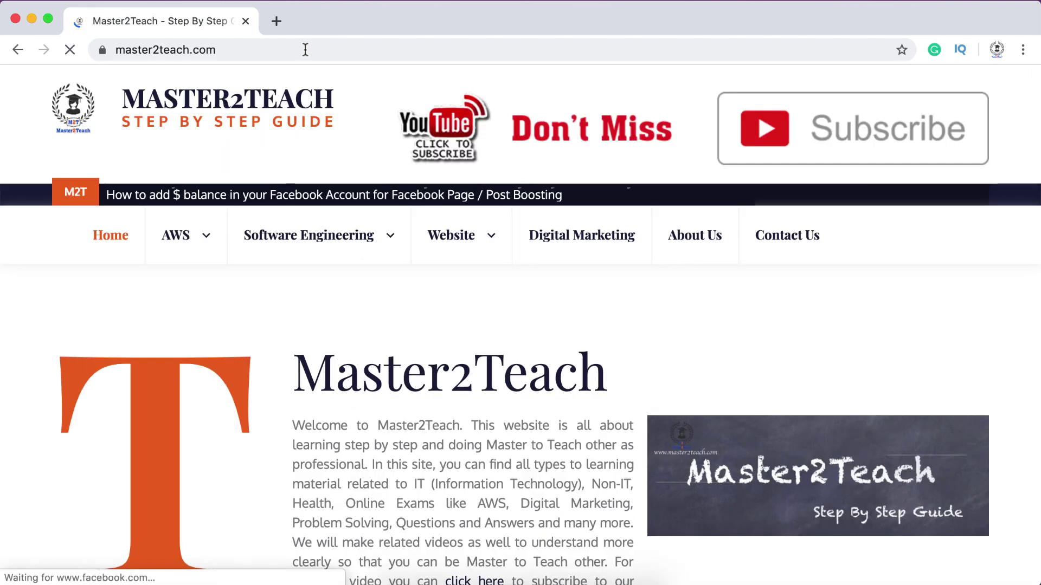
mouse_move(309, 235)
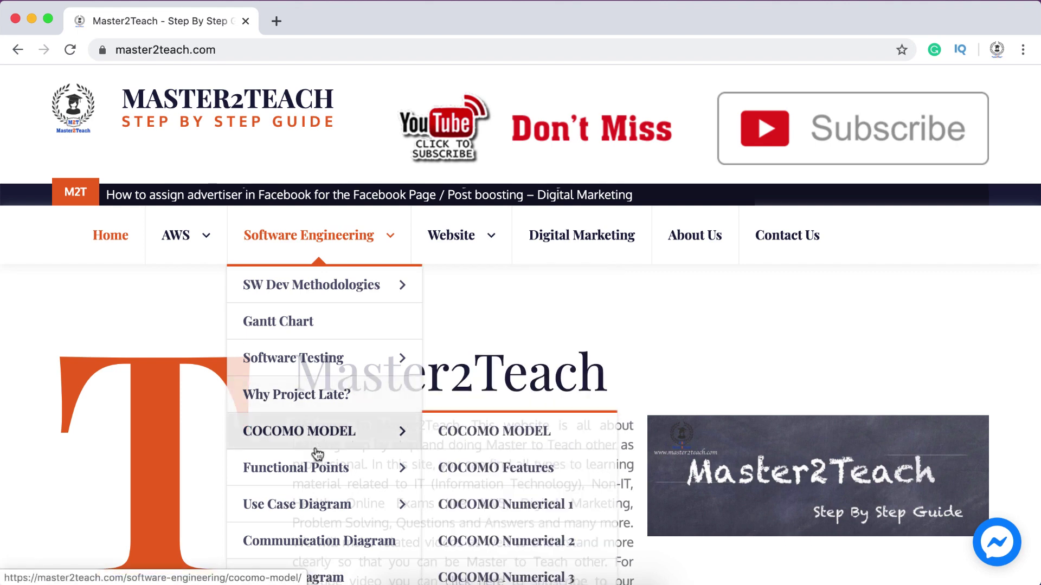
right_click(679, 313)
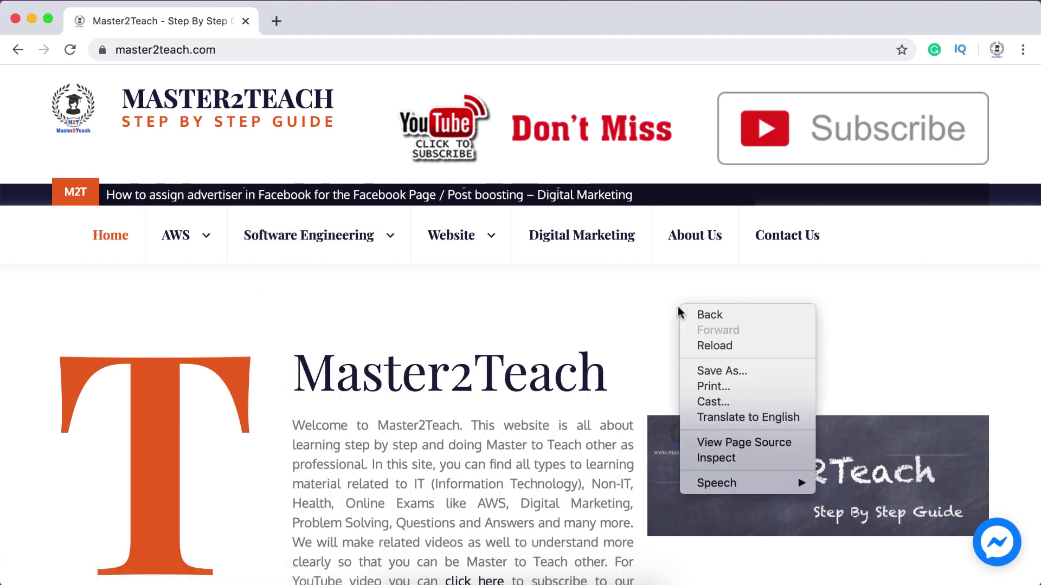
left_click(705, 458)
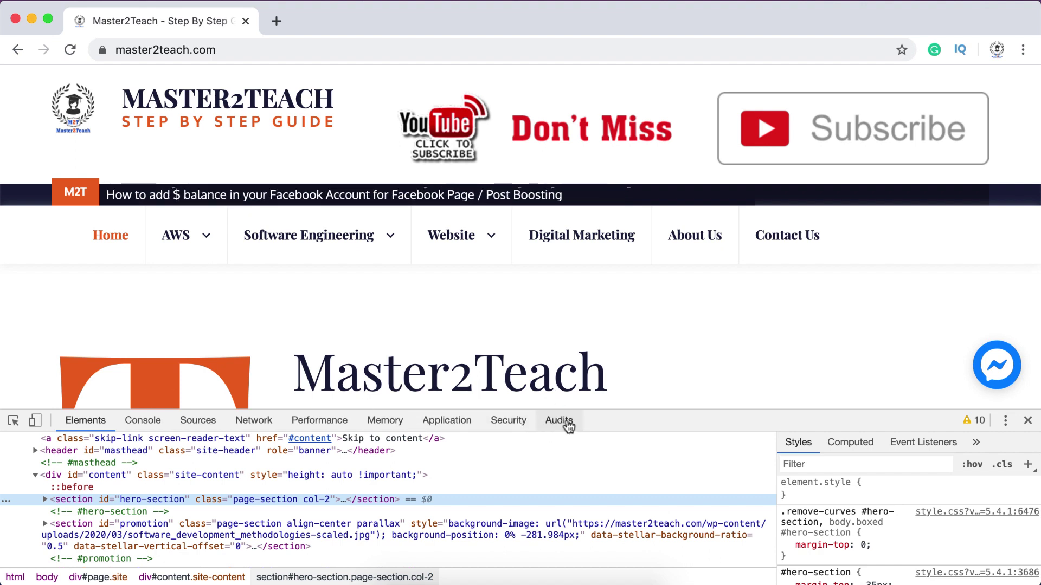
- Switch to the Audits panel, enlarge it, and choose Desktop as the audited device
left_click(560, 420)
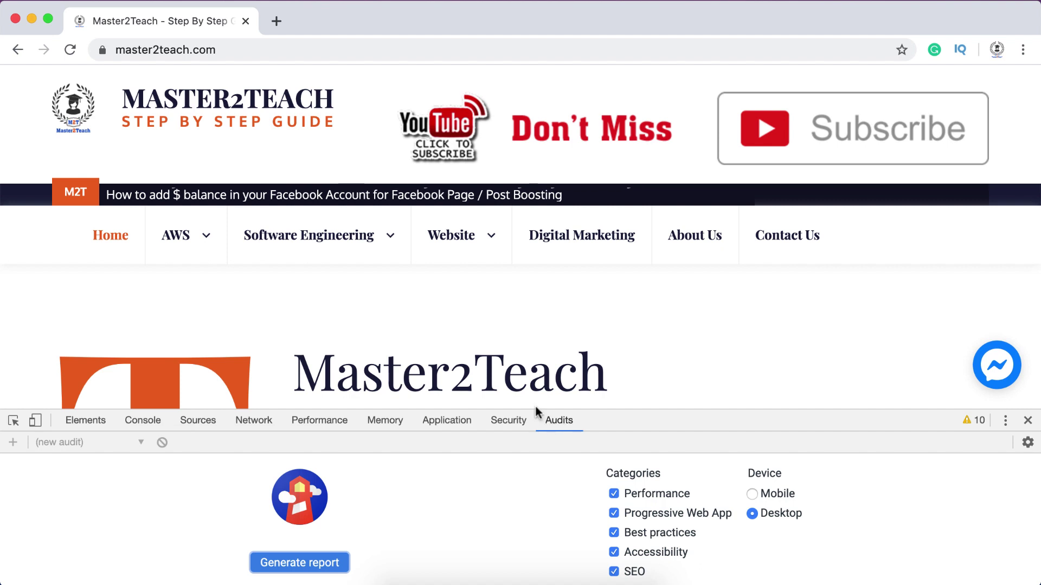
left_click_drag(535, 413, 538, 273)
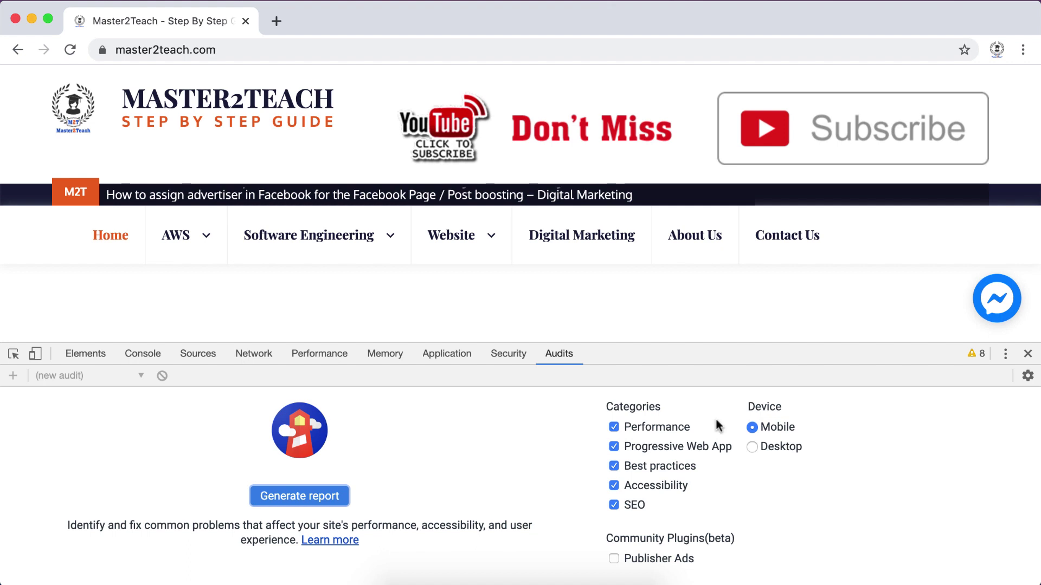
left_click(752, 446)
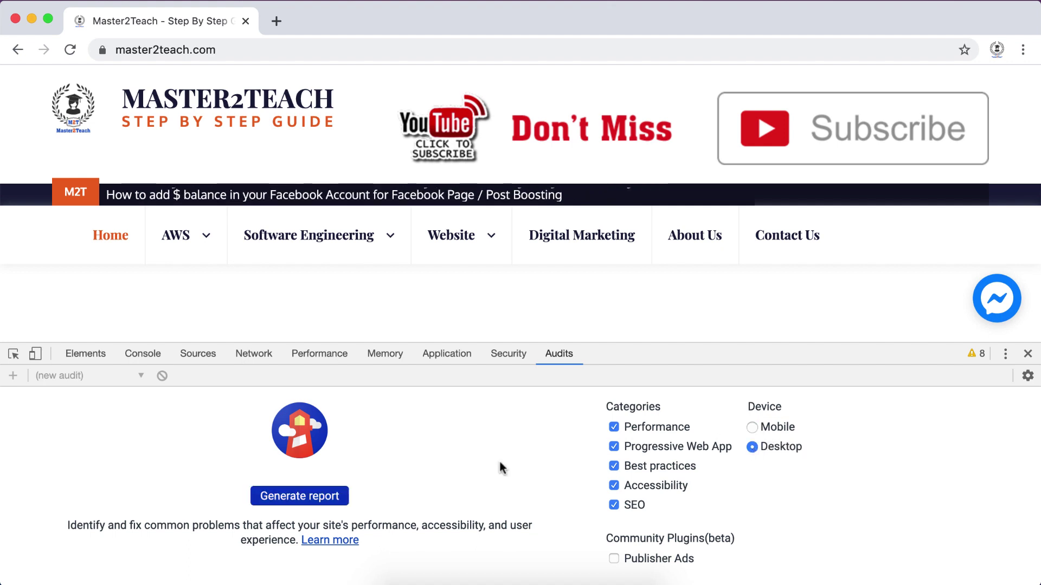
- Generate the Lighthouse report, yielding Performance 18, Accessibility 79, Best Practices 79, SEO 91
left_click(312, 495)
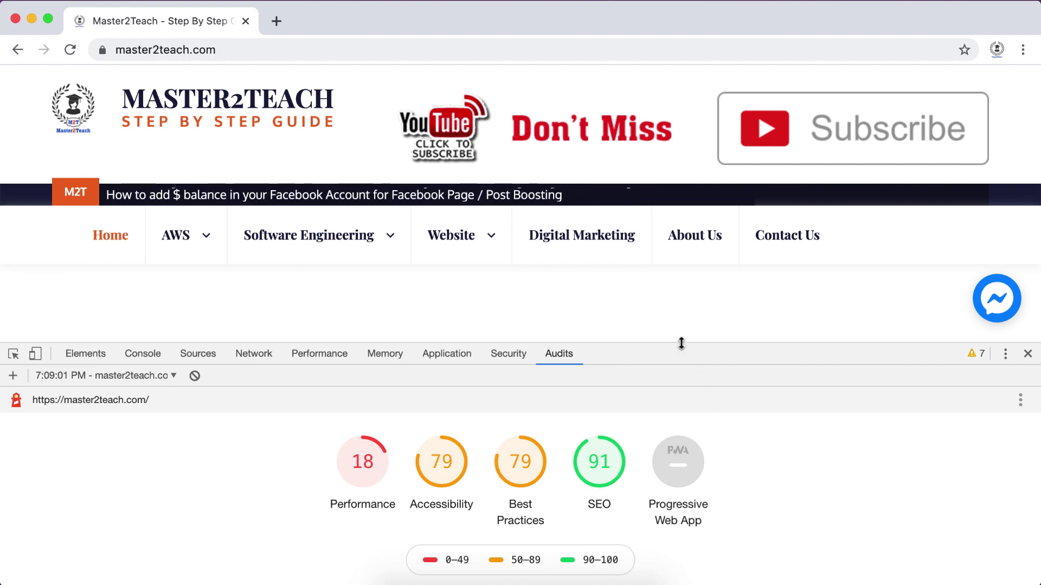
- Enlarge the DevTools area so the Performance metrics section has room to show
left_click_drag(682, 343, 673, 247)
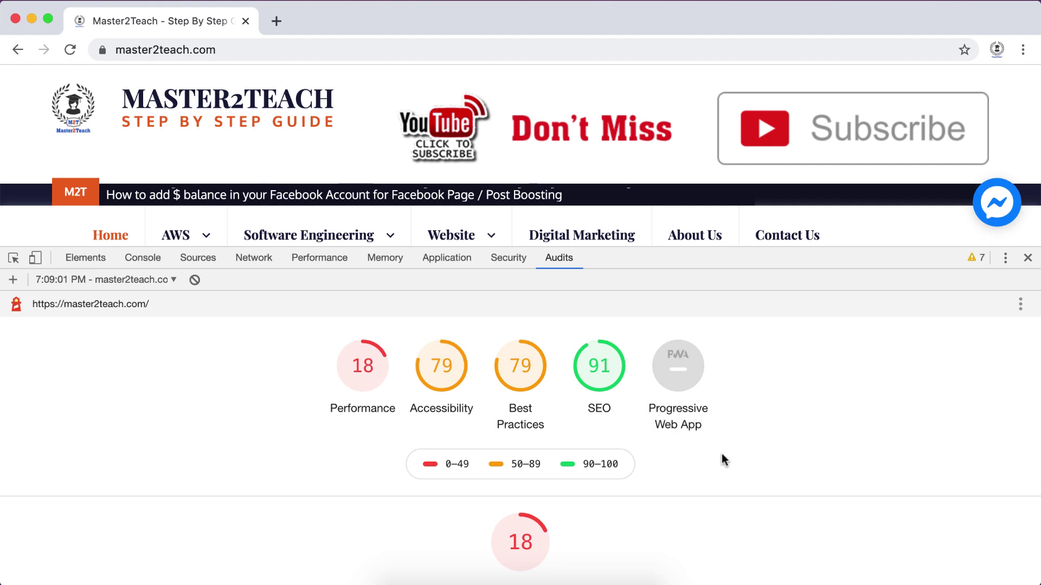
scroll(724, 460, "down", 5)
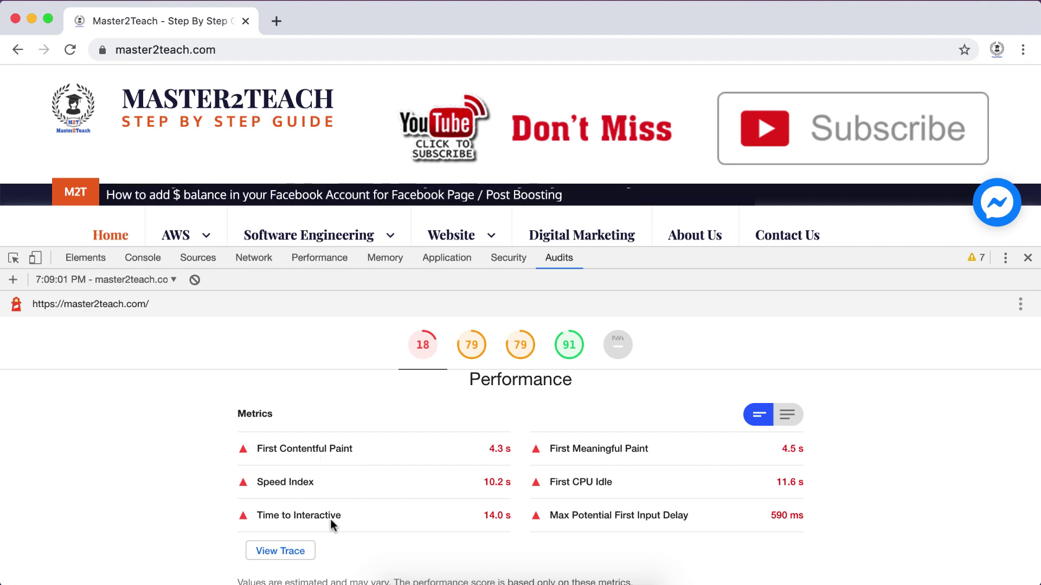
scroll(506, 538, "down", 5)
scroll(505, 539, "down", 5)
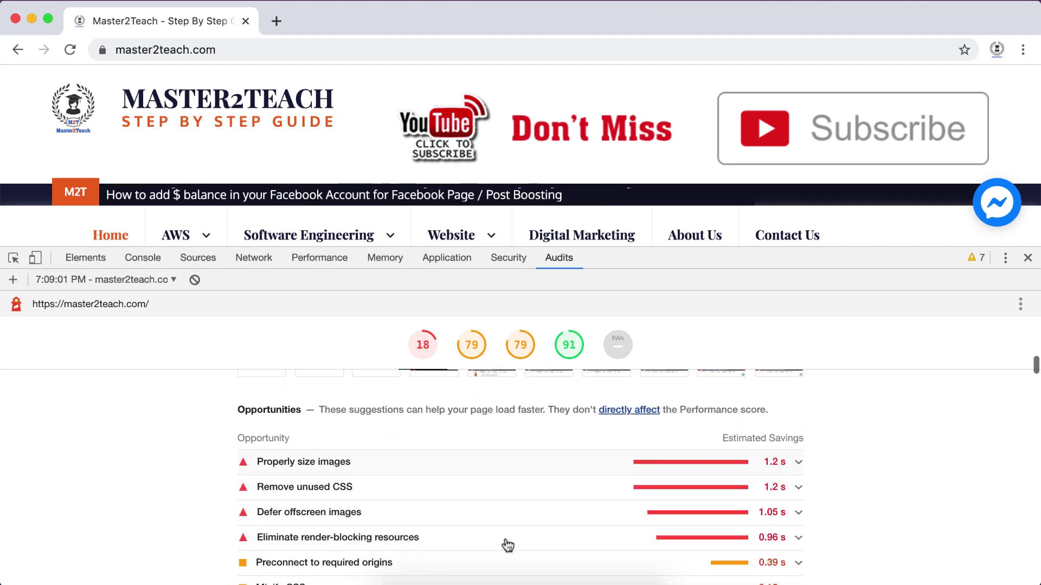
scroll(507, 545, "down", 3)
scroll(508, 545, "down", 3)
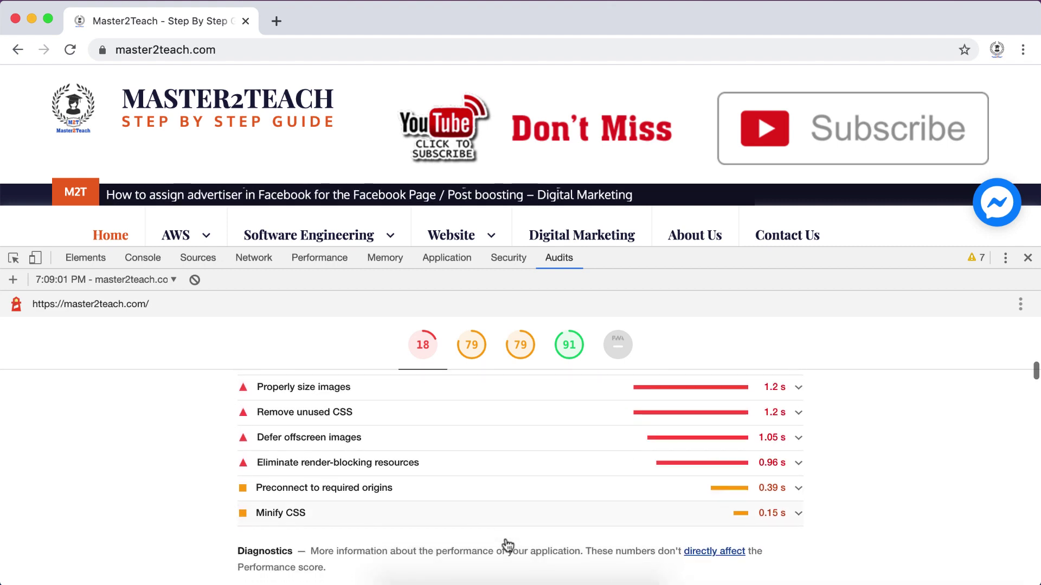
scroll(507, 545, "up", 1)
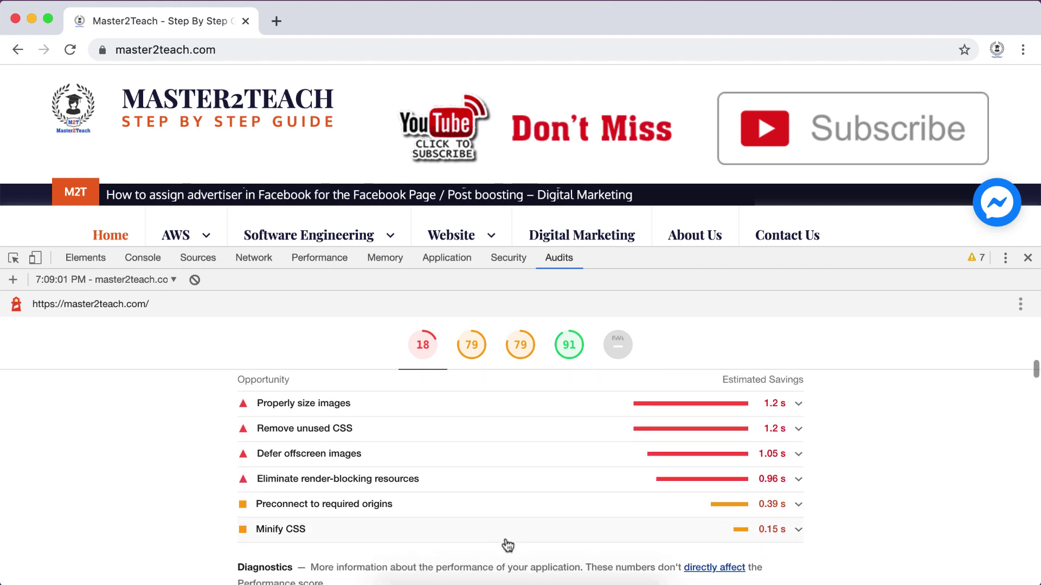
- Expand the Properly size images opportunity to list the oversized logo and banner images
left_click(798, 404)
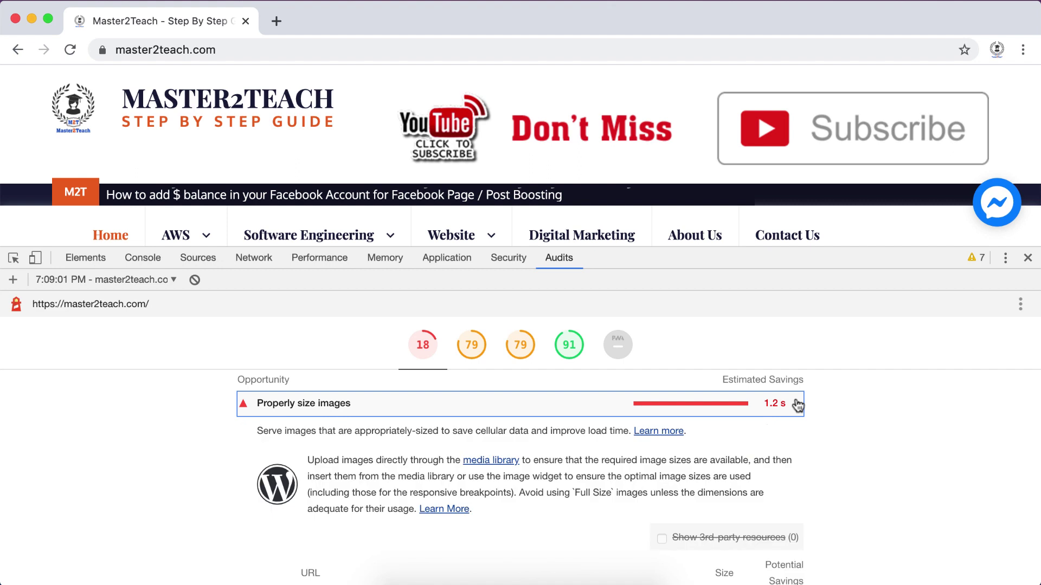
scroll(687, 510, "down", 5)
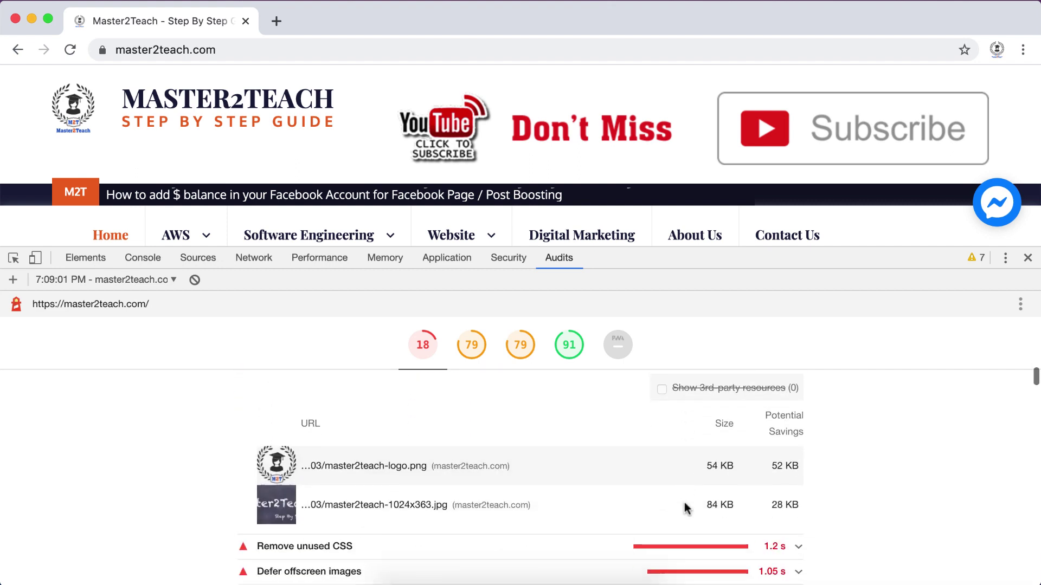
scroll(686, 508, "down", 4)
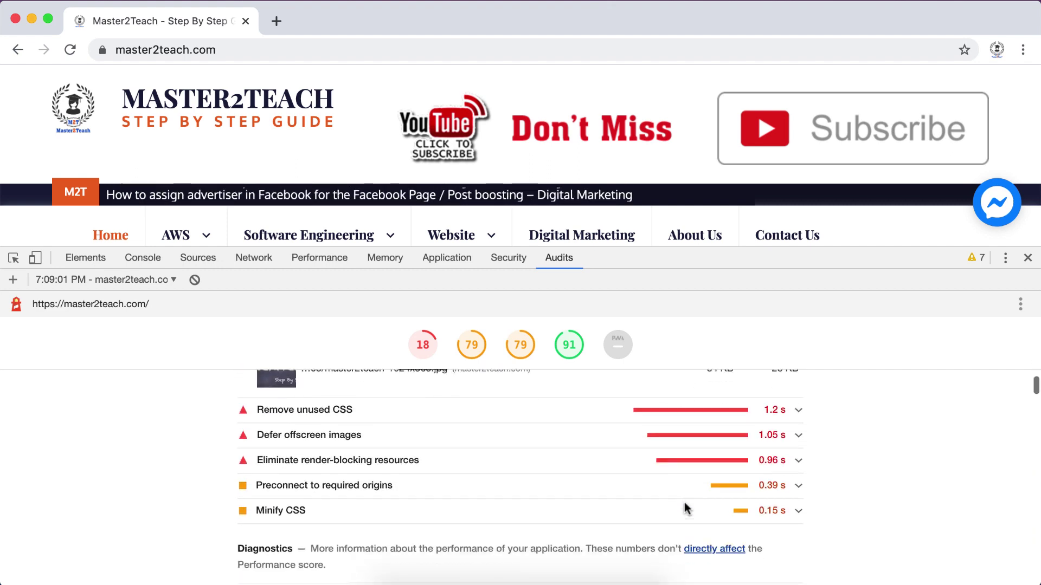
scroll(683, 502, "down", 4)
scroll(684, 502, "down", 2)
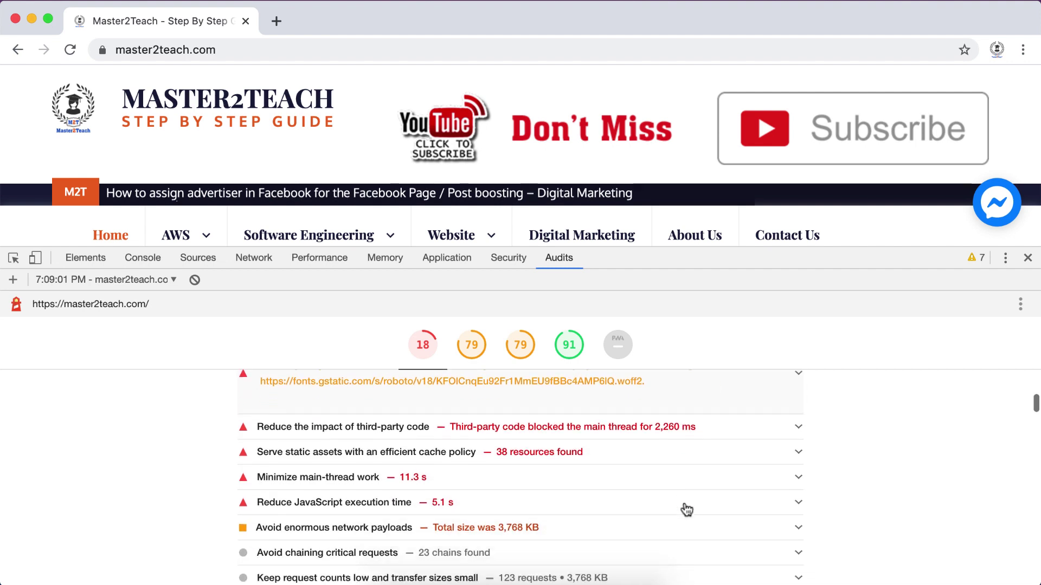
scroll(686, 510, "down", 3)
scroll(687, 509, "down", 2)
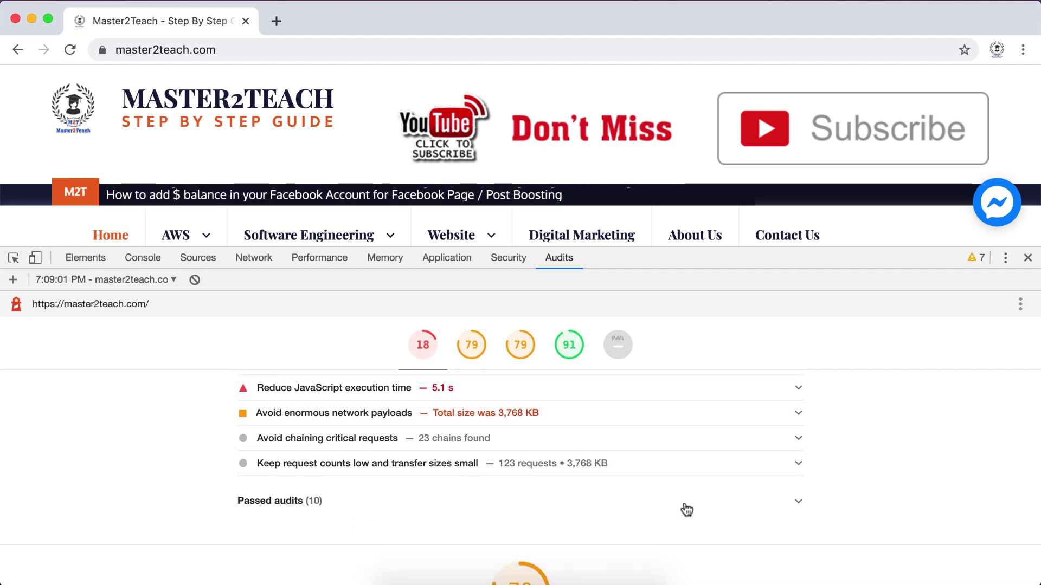
scroll(687, 510, "down", 1)
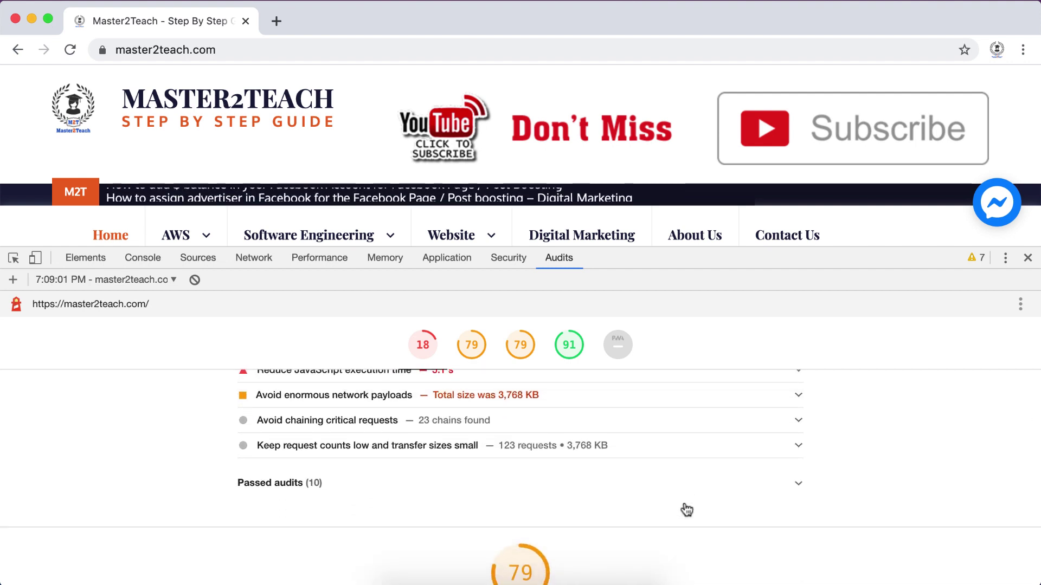
scroll(687, 510, "down", 1)
scroll(687, 510, "down", 2)
scroll(686, 509, "down", 3)
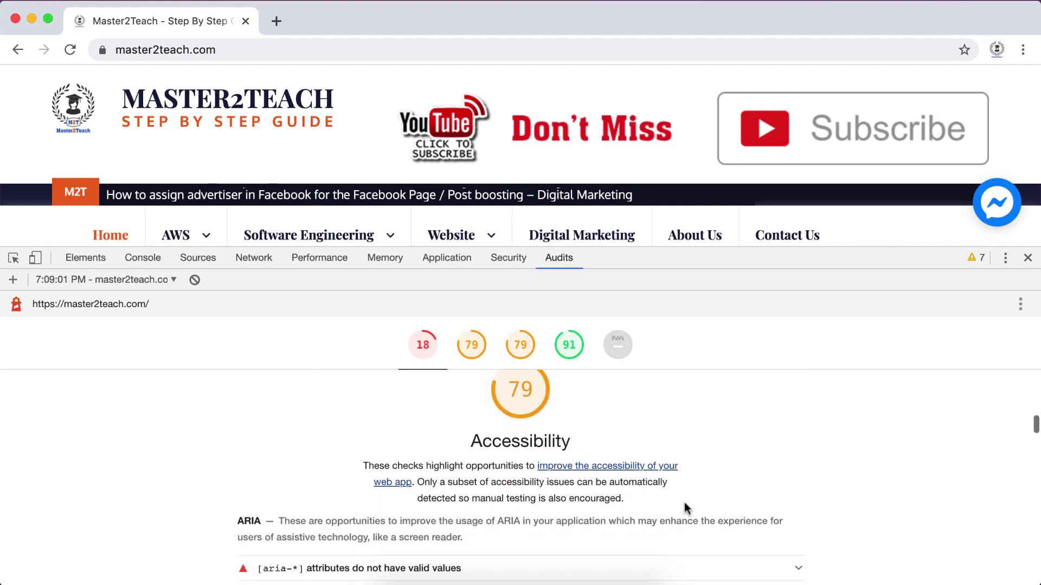
scroll(687, 509, "down", 1)
scroll(687, 509, "down", 2)
scroll(687, 510, "down", 1)
scroll(684, 503, "down", 3)
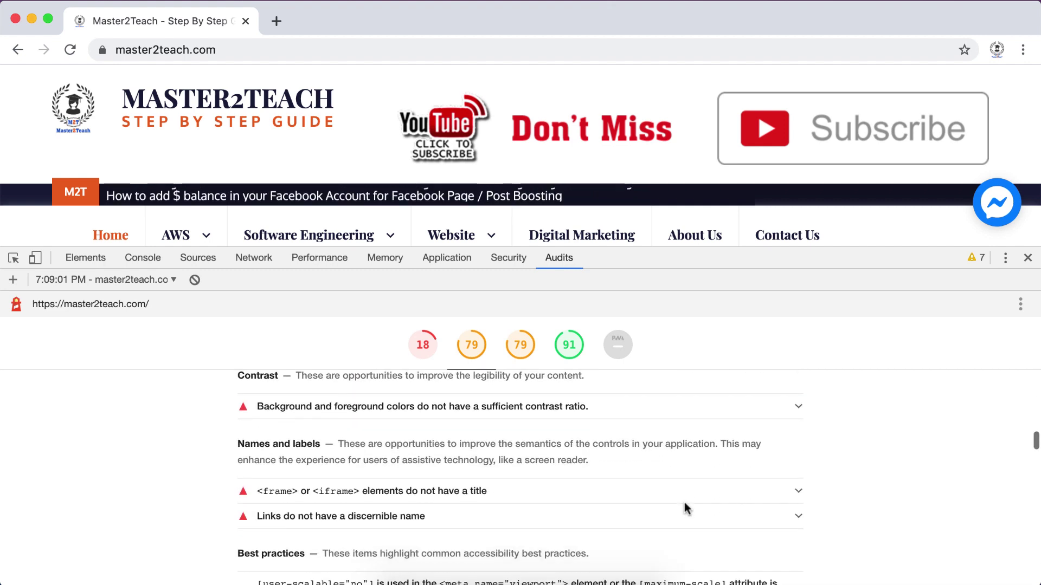
scroll(684, 503, "down", 2)
scroll(683, 502, "down", 1)
scroll(687, 510, "down", 3)
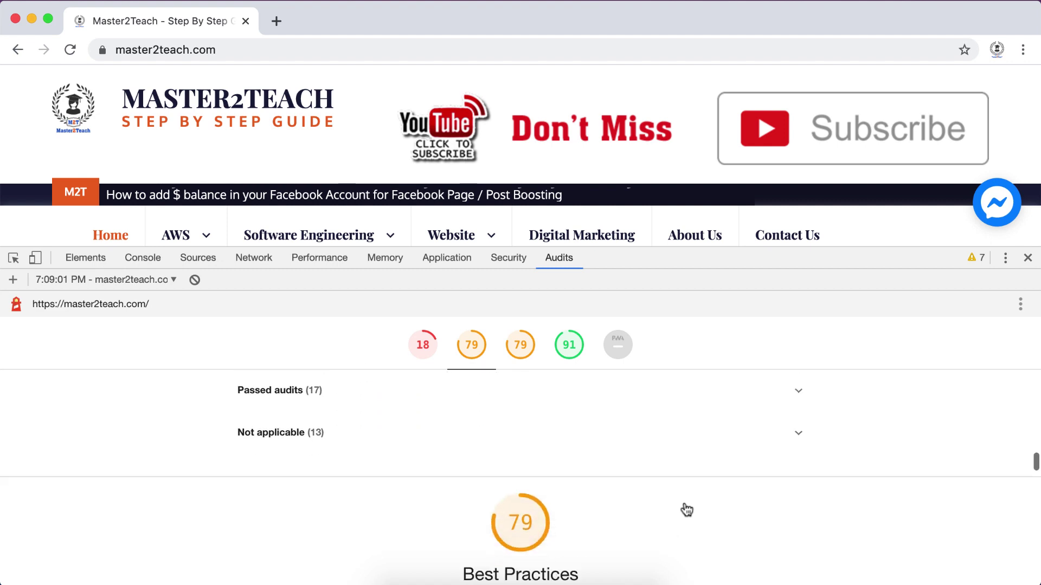
scroll(687, 510, "down", 2)
scroll(687, 510, "down", 2)
scroll(687, 510, "down", 3)
scroll(684, 501, "down", 1)
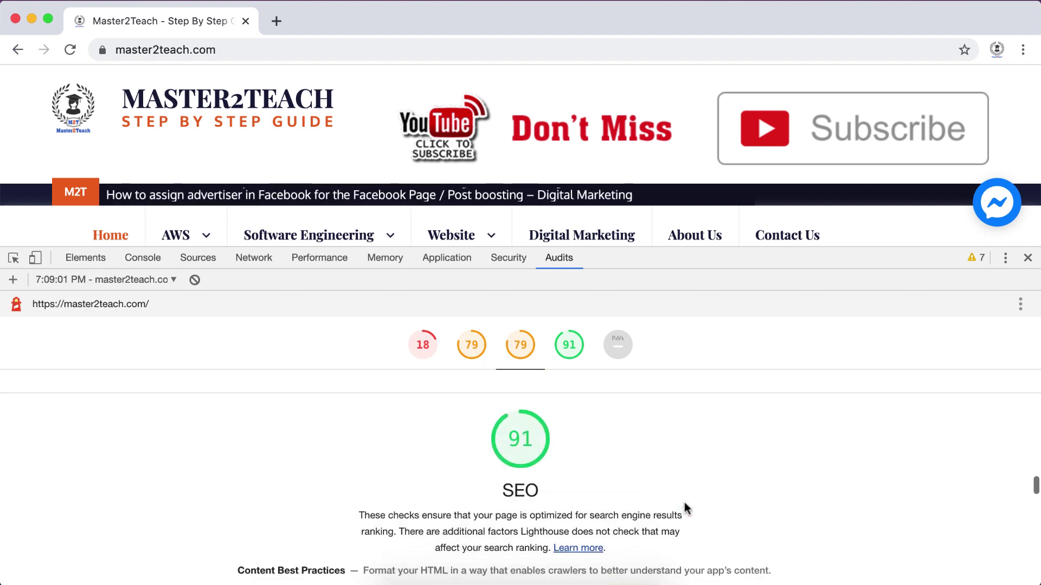
scroll(684, 502, "down", 3)
scroll(684, 502, "down", 1)
scroll(685, 502, "down", 2)
scroll(684, 502, "down", 2)
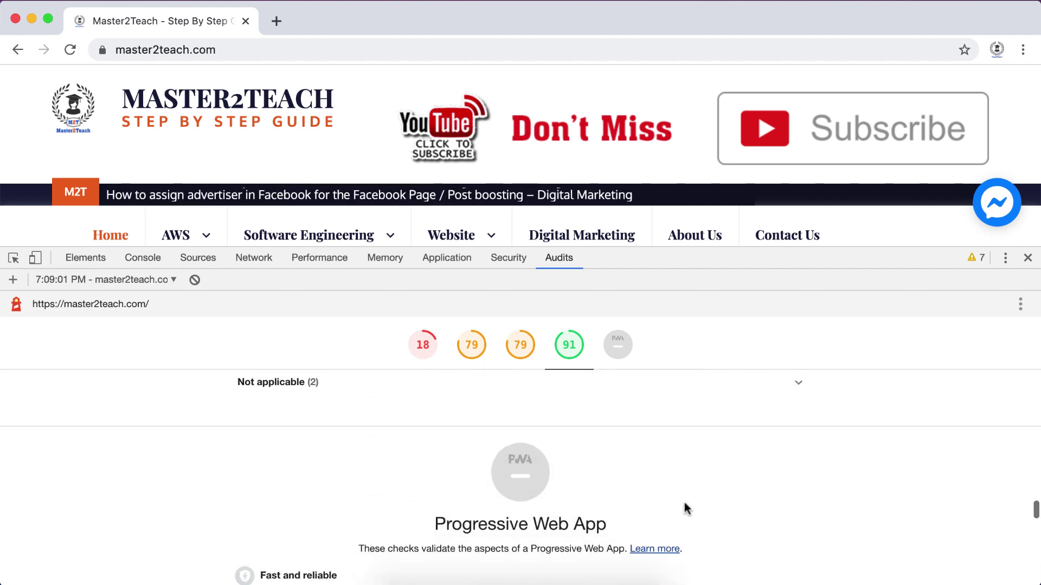
scroll(684, 503, "down", 3)
scroll(684, 503, "down", 2)
scroll(686, 510, "down", 2)
scroll(686, 510, "down", 2)
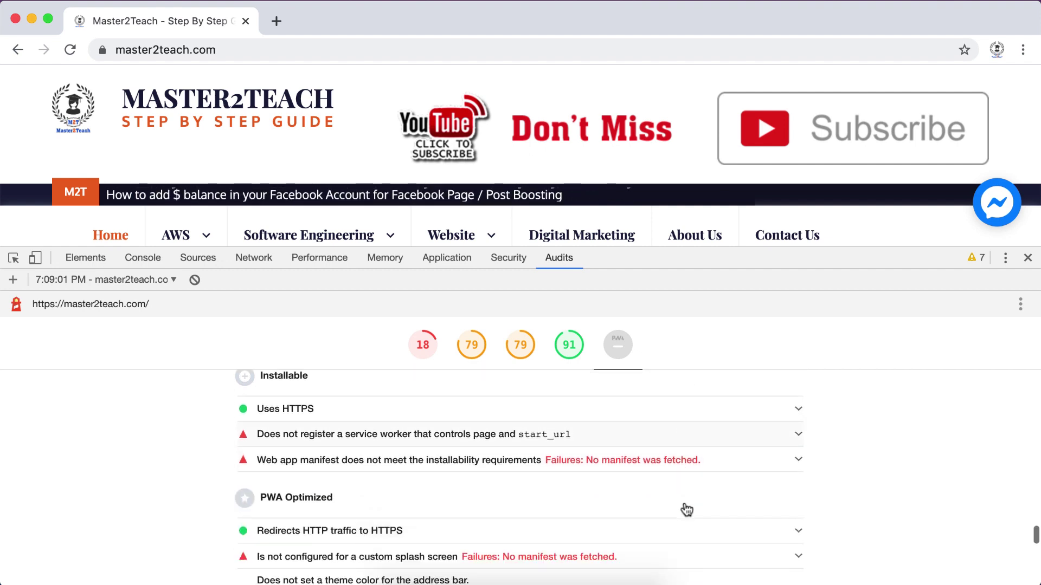
scroll(686, 510, "down", 2)
scroll(686, 510, "down", 1)
scroll(686, 509, "down", 3)
scroll(686, 510, "down", 2)
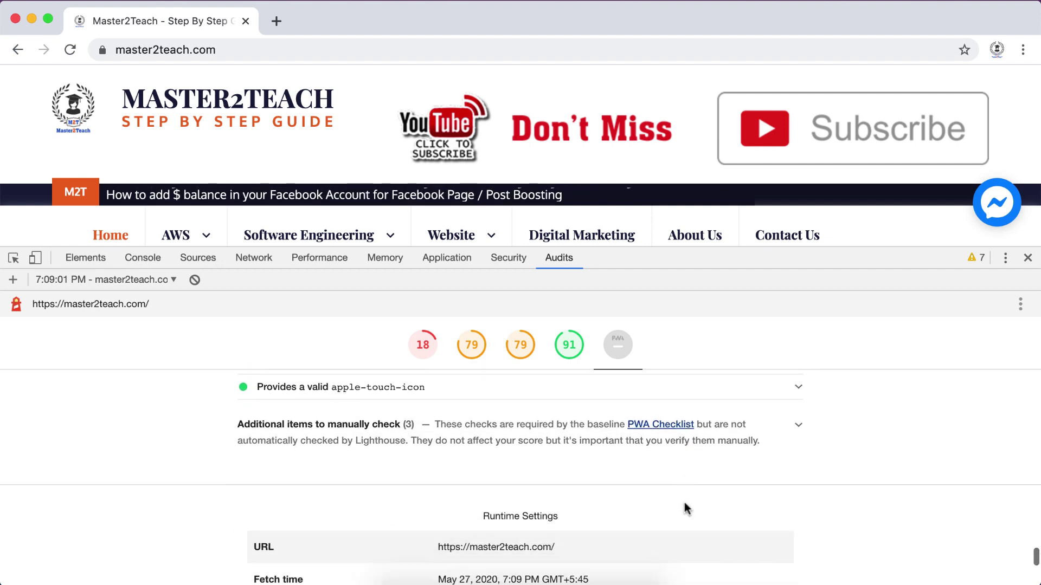
scroll(685, 502, "down", 3)
scroll(684, 502, "down", 1)
scroll(683, 503, "down", 1)
scroll(684, 503, "down", 2)
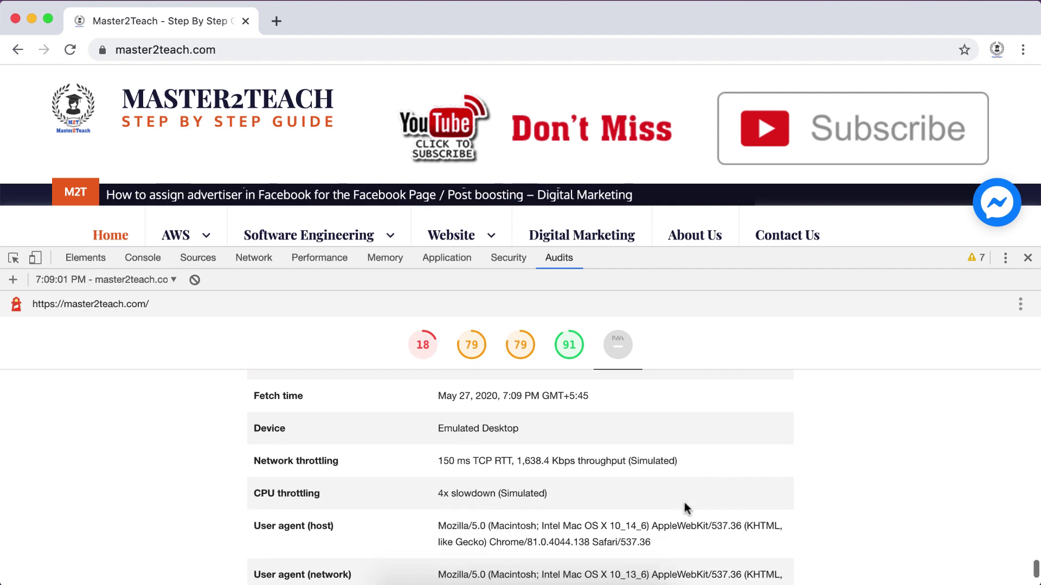
scroll(683, 503, "down", 1)
scroll(684, 503, "down", 2)
scroll(684, 503, "down", 1)
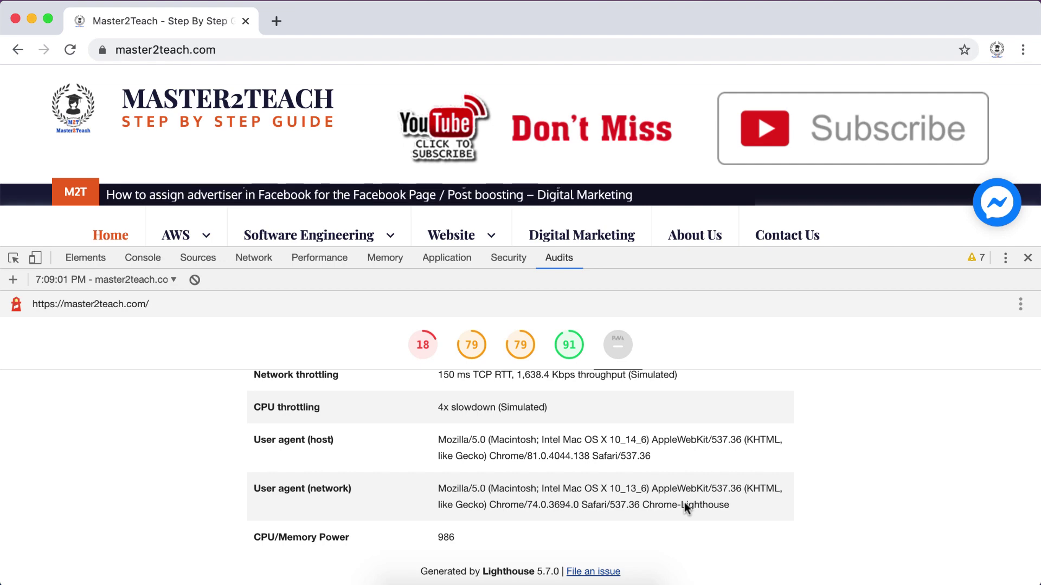
scroll(684, 503, "up", 3)
scroll(684, 503, "up", 5)
scroll(684, 503, "up", 5)
scroll(684, 503, "up", 5)
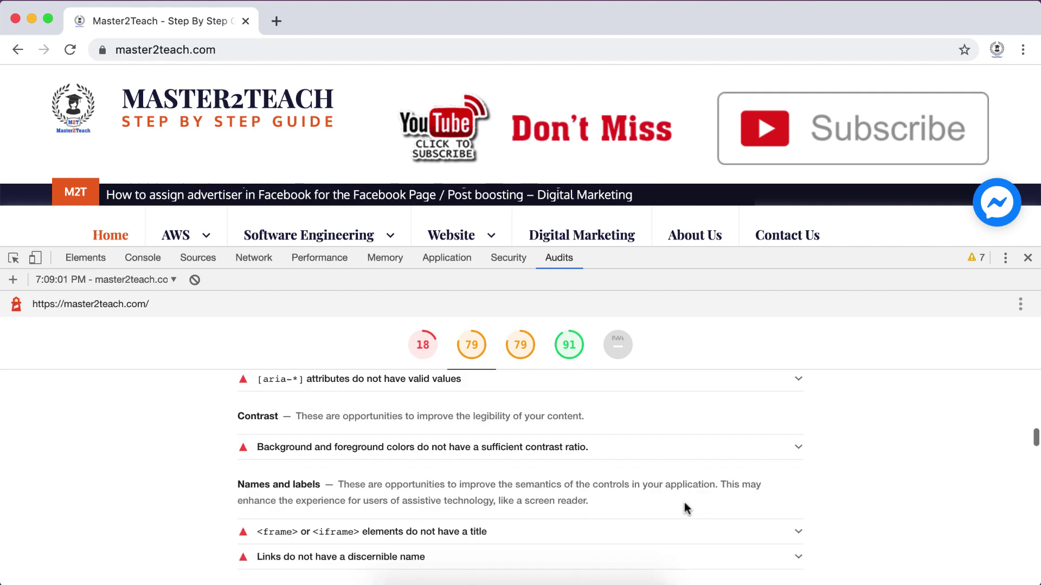
scroll(684, 503, "up", 5)
scroll(684, 503, "up", 3)
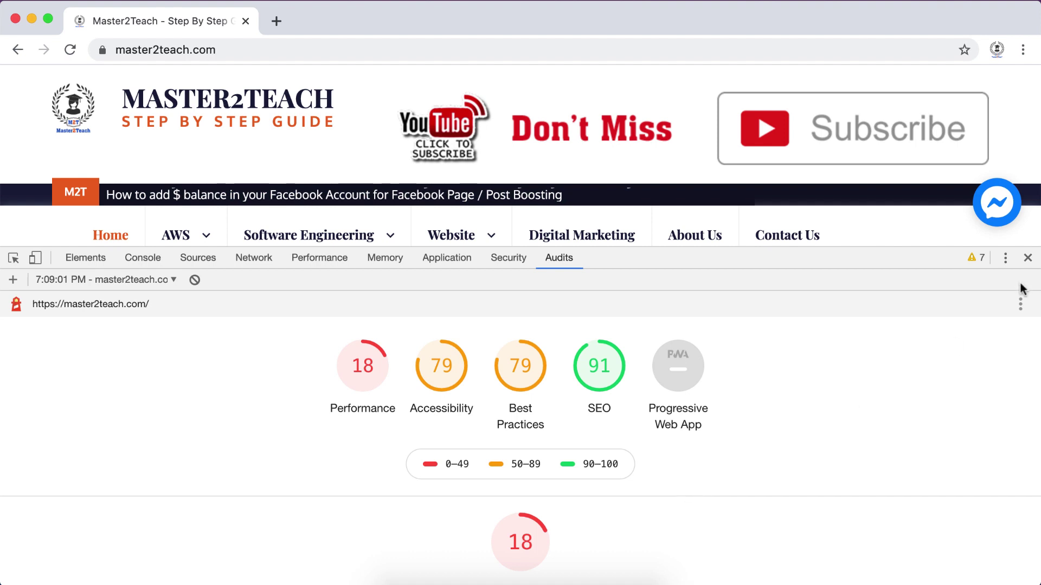